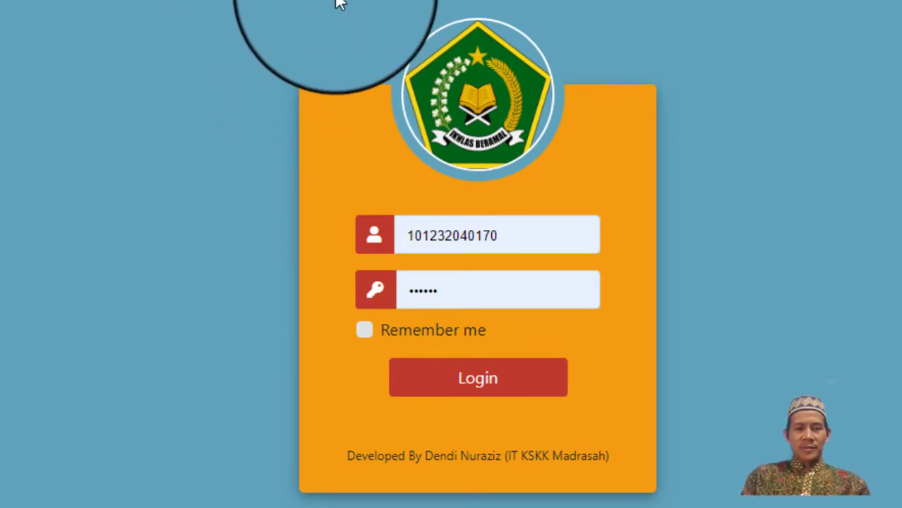
Step: Strip 'login' from the page address and sign in with the saved madrasah account
double_click(332, 55)
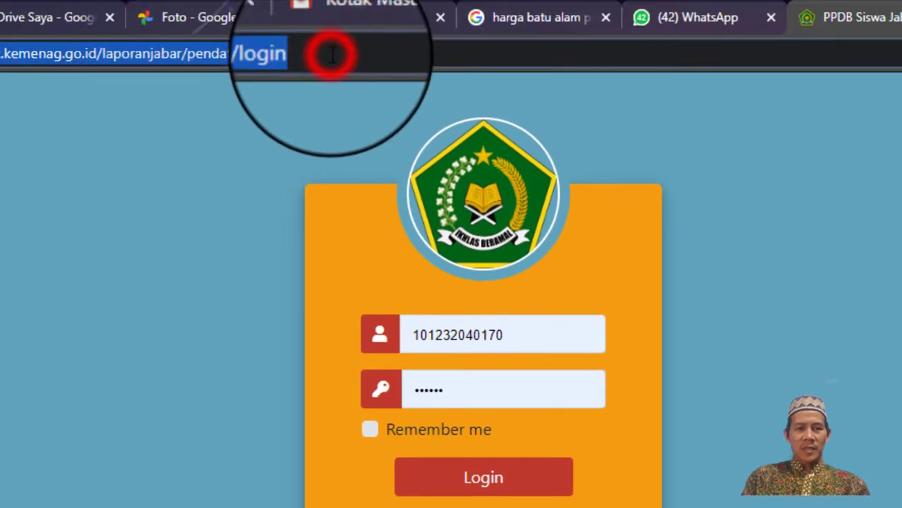
mouse_move(332, 55)
left_mouse_down()
mouse_move(21, 53)
mouse_move(338, 57)
left_mouse_up()
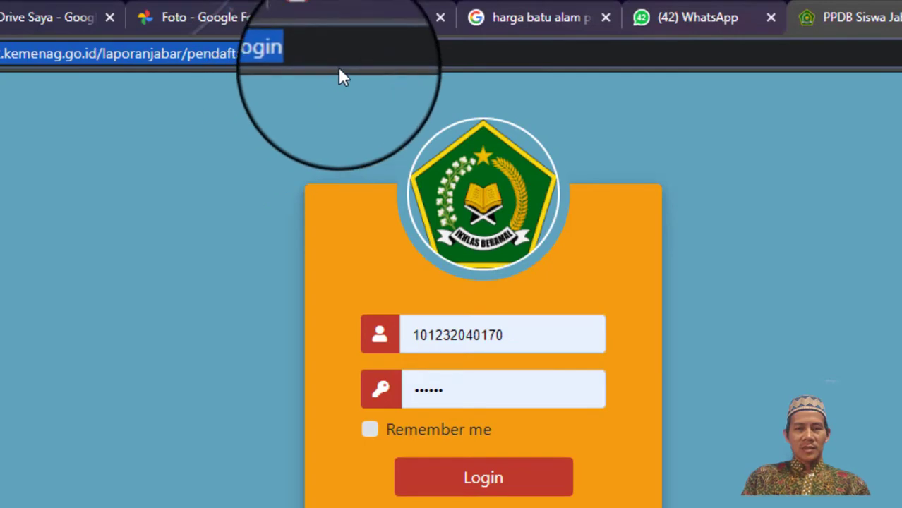
key("BackSpace")
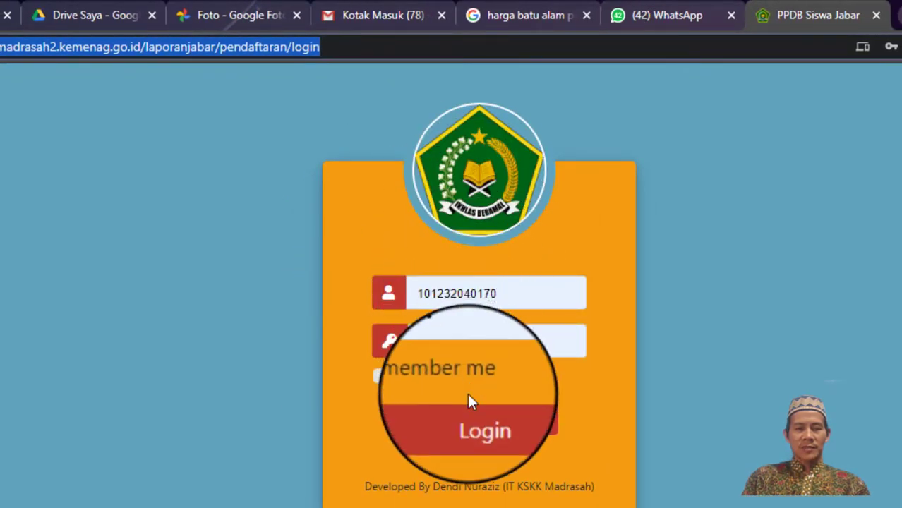
left_click(506, 295)
left_click_drag(487, 295, 508, 295)
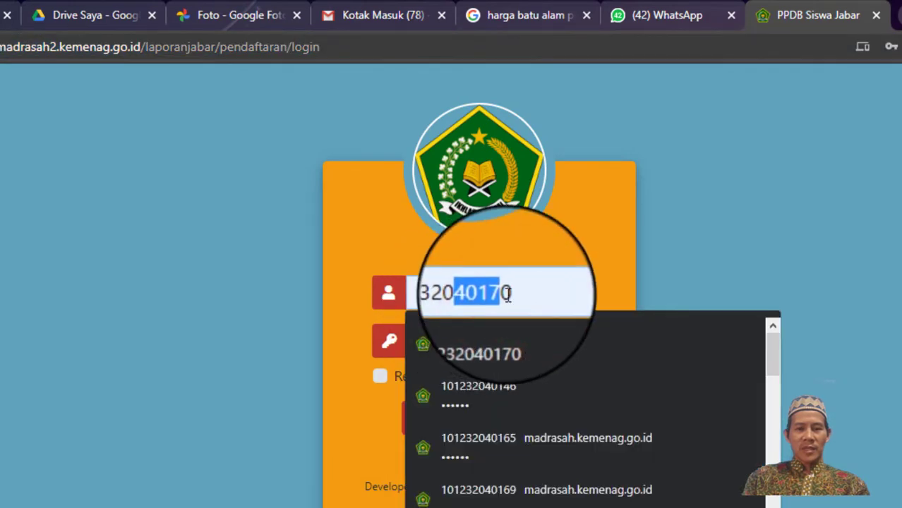
left_click(614, 264)
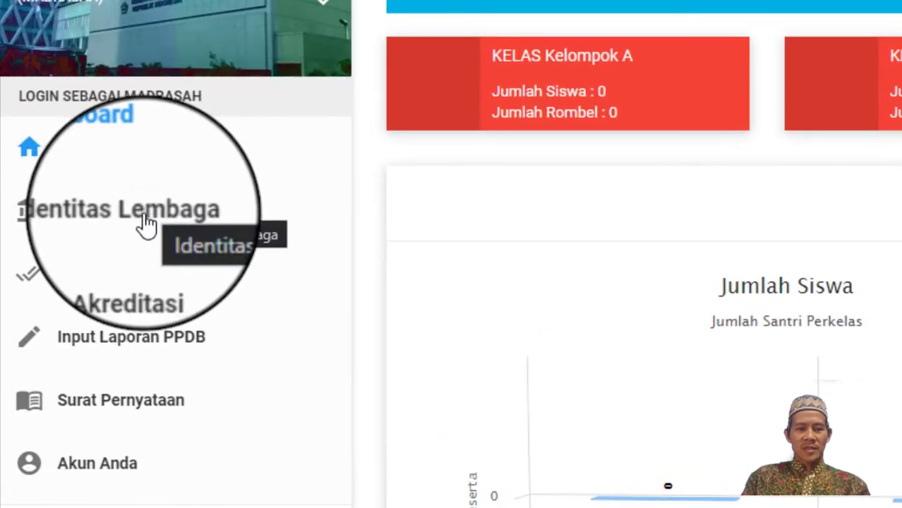
Step: Look through the Identitas Lembaga form, then view Data Akreditasi (Sudah, 553 B, 2018)
left_click(144, 217)
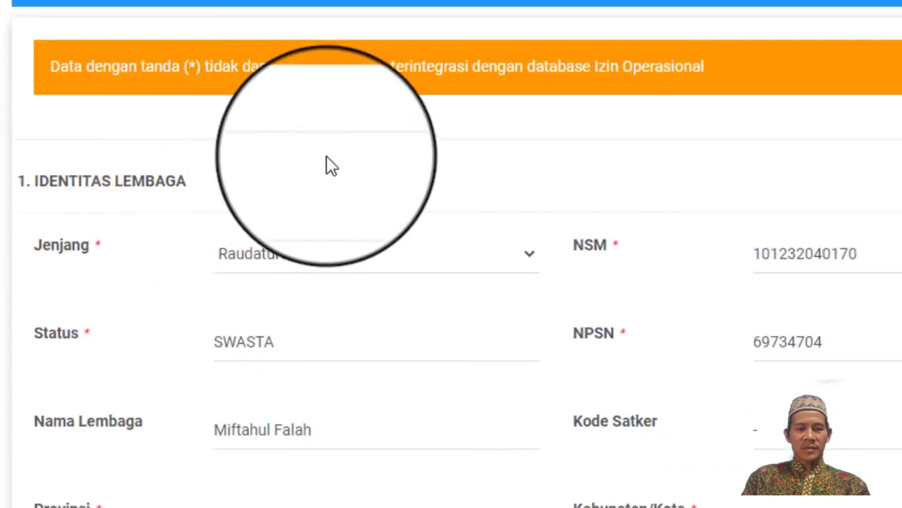
scroll(332, 166, "down", 2)
scroll(328, 159, "down", 2)
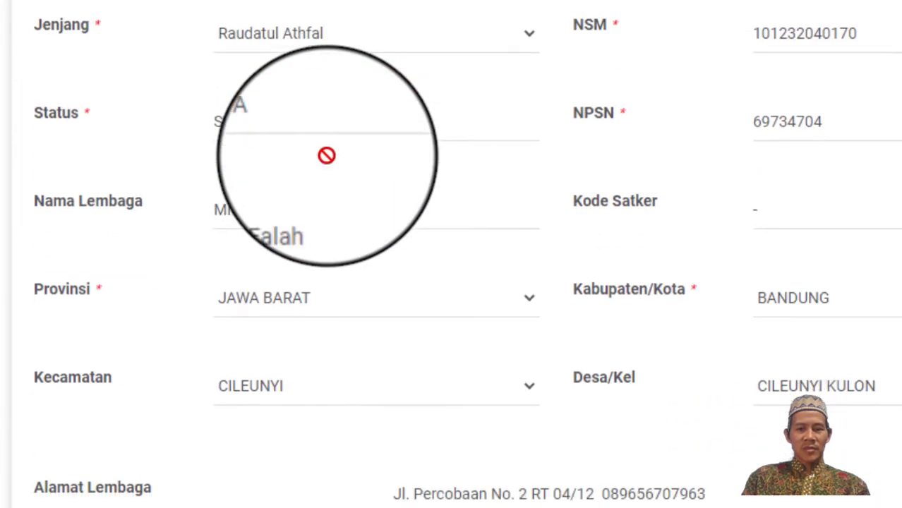
scroll(326, 155, "down", 2)
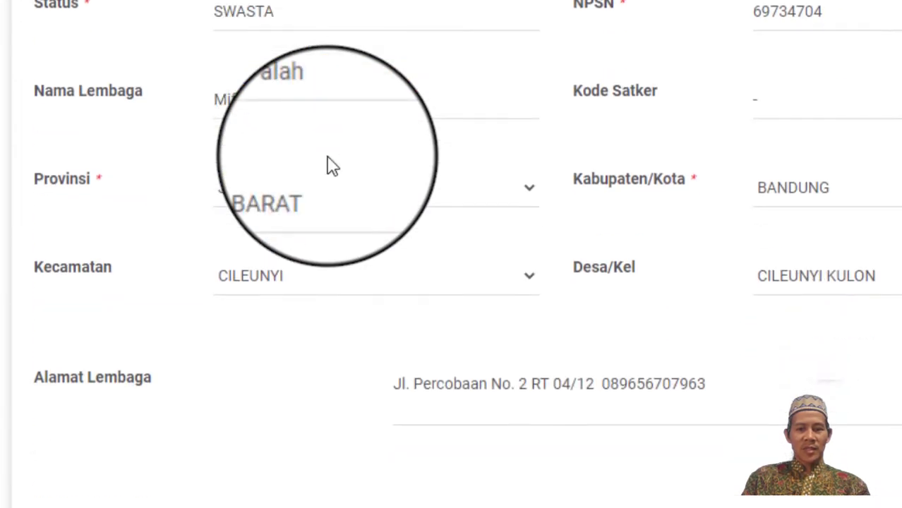
scroll(331, 166, "down", 4)
scroll(332, 166, "down", 2)
scroll(331, 166, "down", 2)
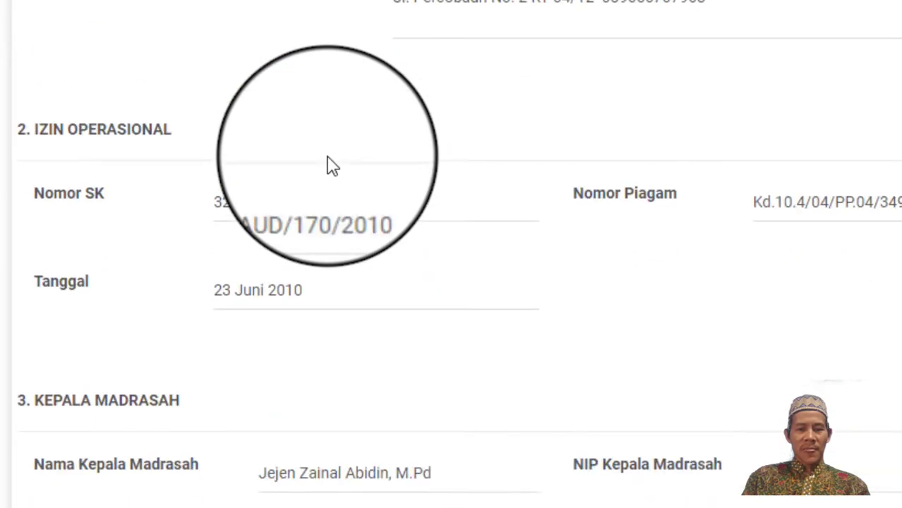
scroll(332, 166, "down", 1)
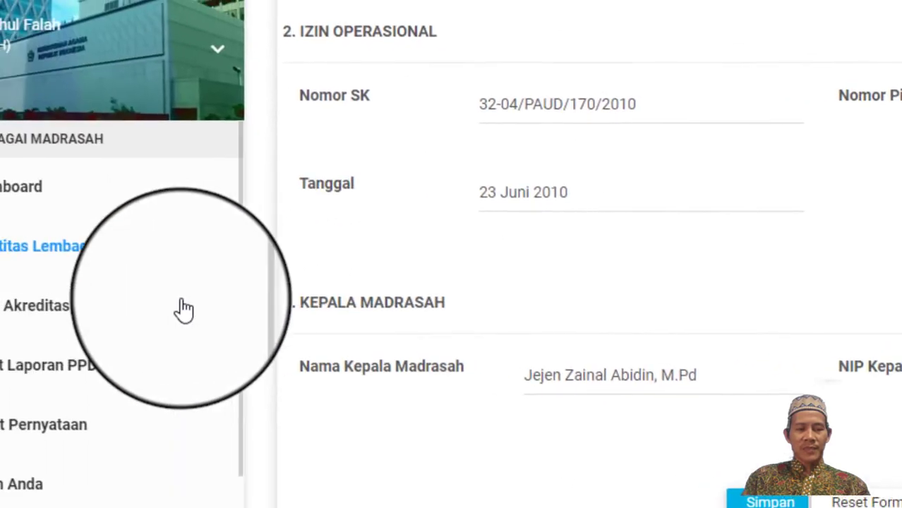
left_click(161, 336)
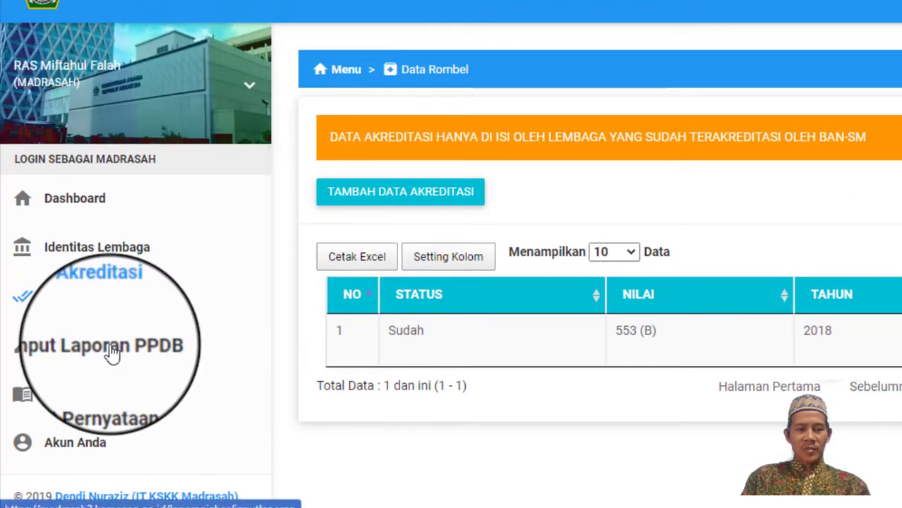
Step: In the Input Laporan PPDB form, enter 1 as Kelompok A's Jumlah Rombel
left_click(110, 350)
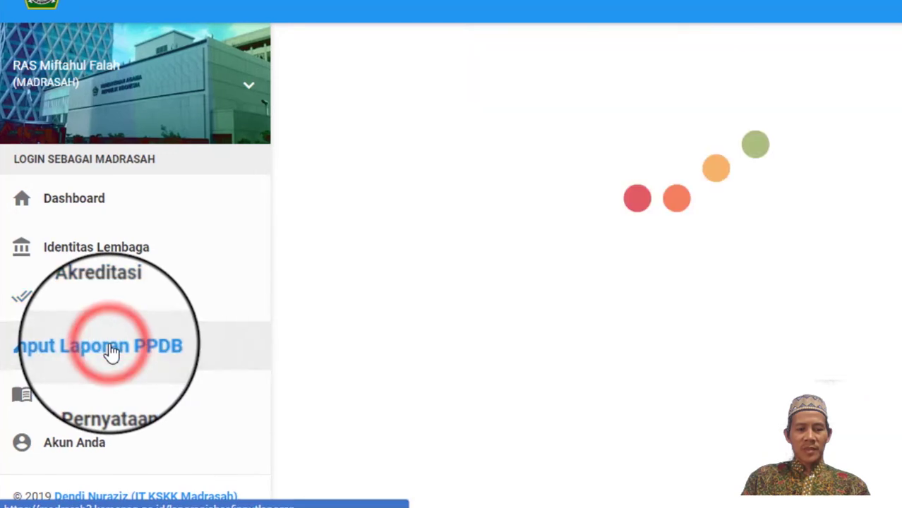
scroll(286, 252, "down", 3)
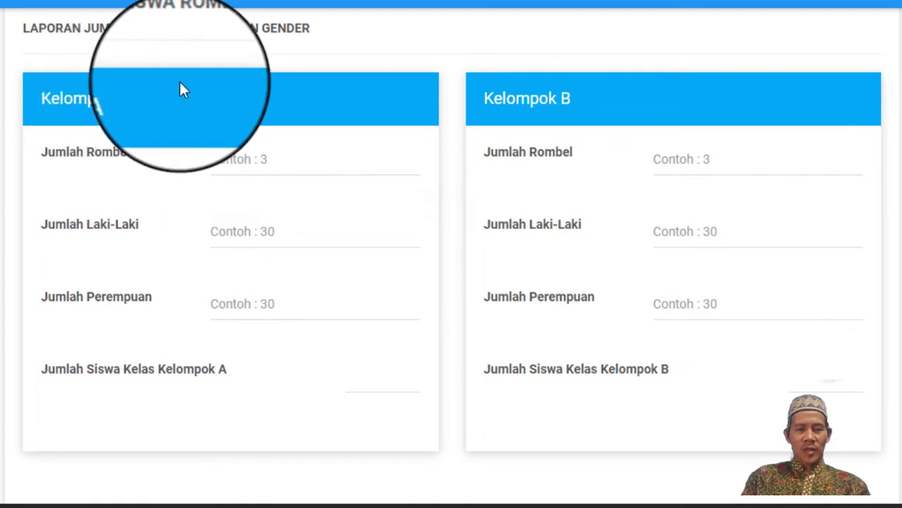
left_click(284, 160)
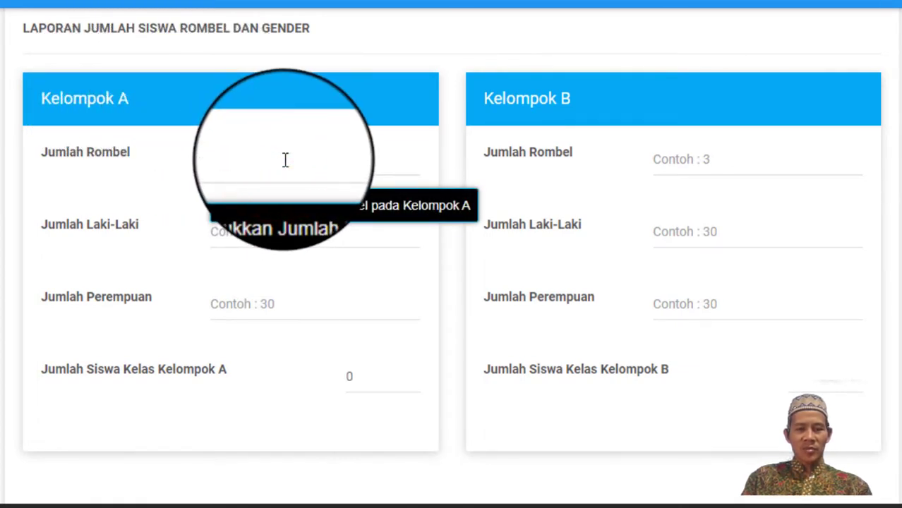
type("1")
left_click(255, 232)
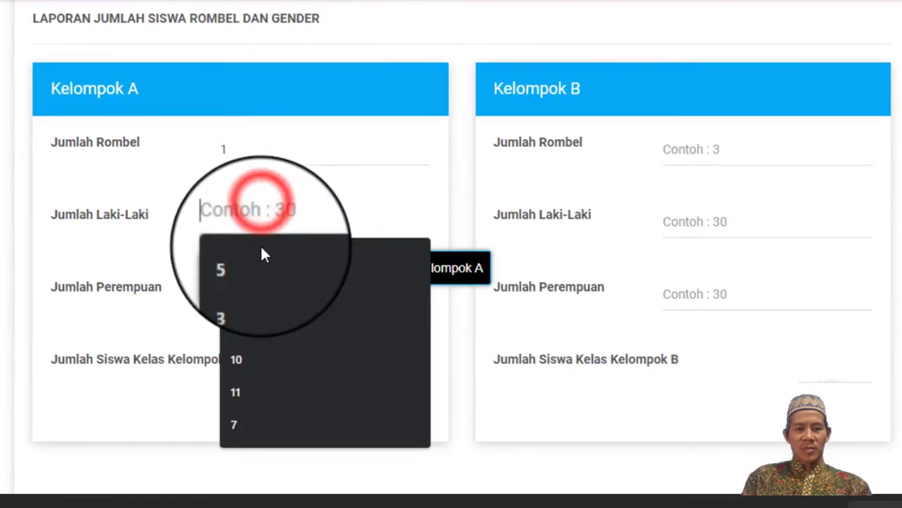
left_click(166, 292)
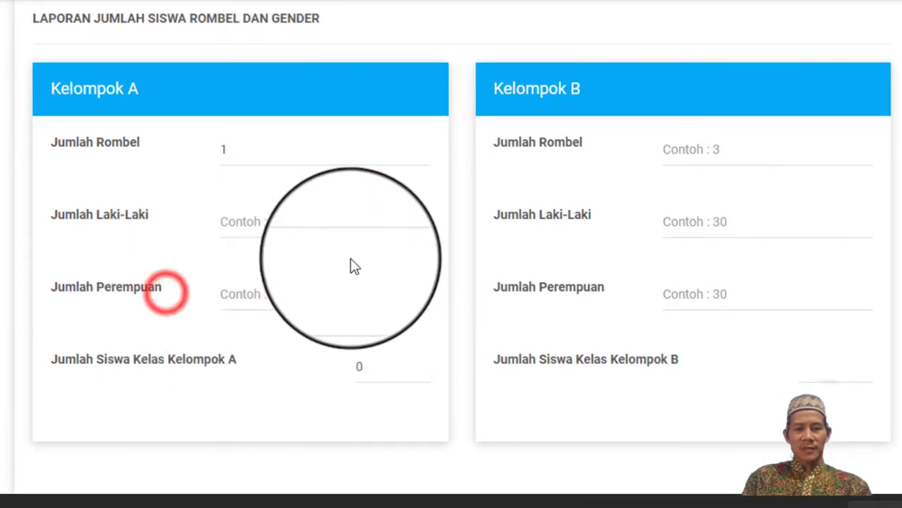
left_click(715, 152)
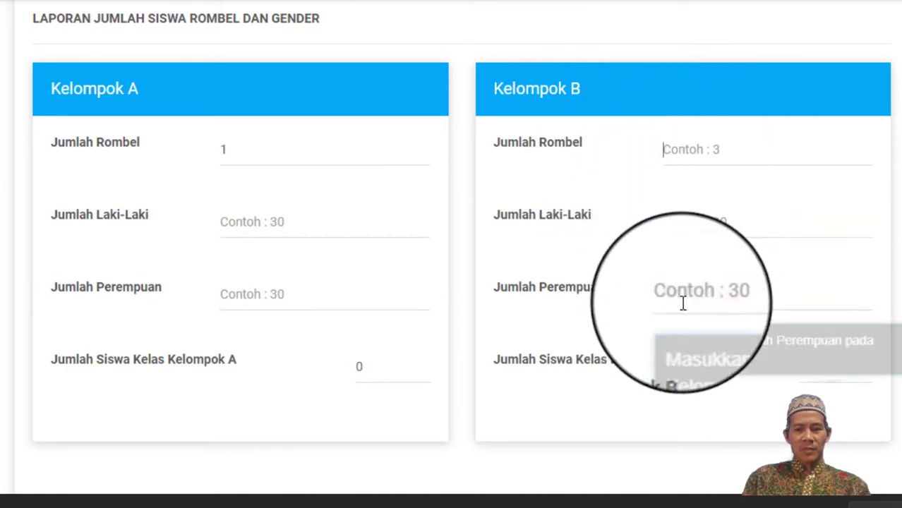
scroll(537, 339, "down", 3)
scroll(382, 247, "down", 2)
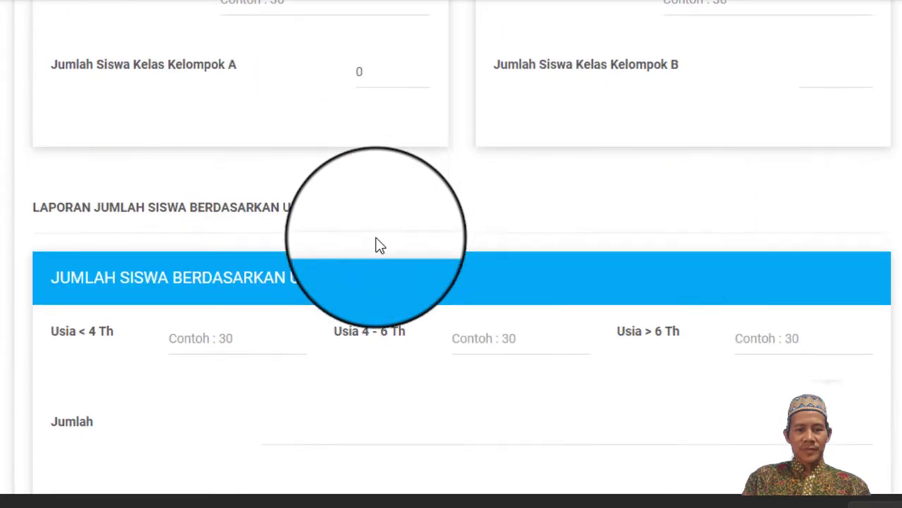
scroll(376, 240, "down", 1)
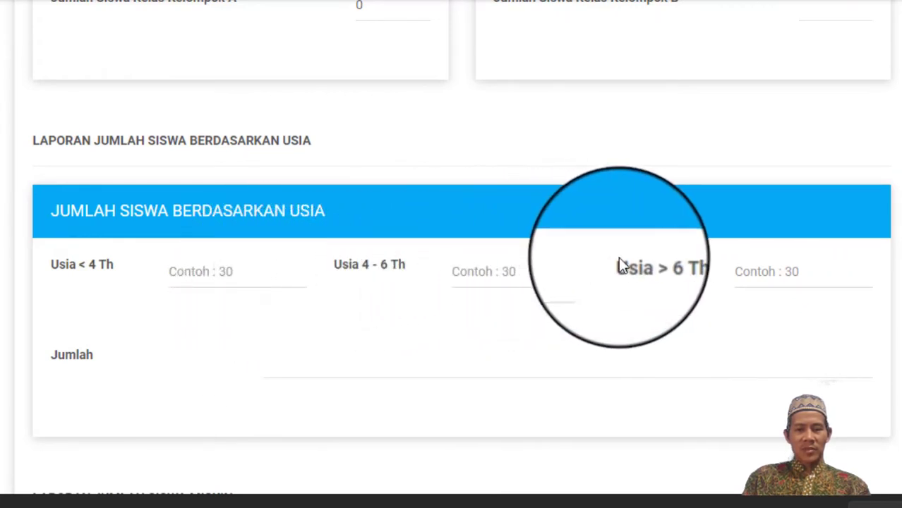
scroll(211, 318, "down", 3)
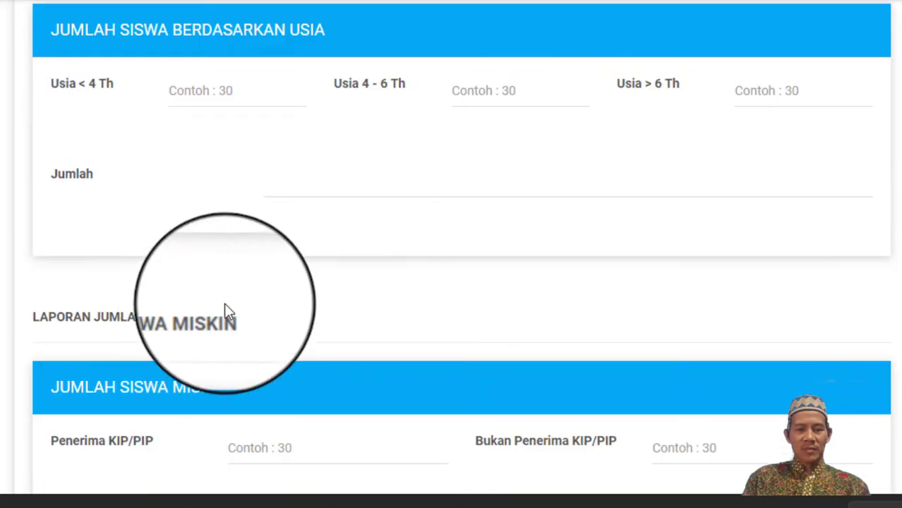
scroll(225, 312, "down", 2)
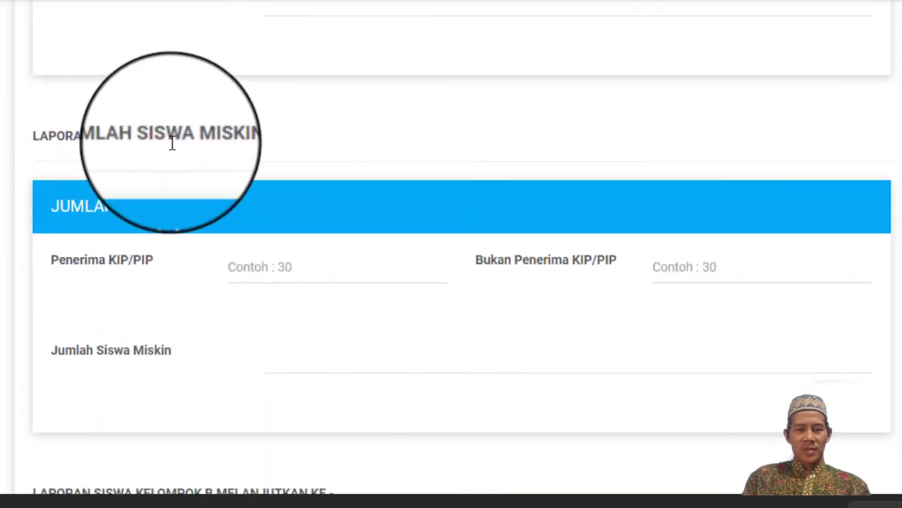
scroll(282, 271, "down", 1)
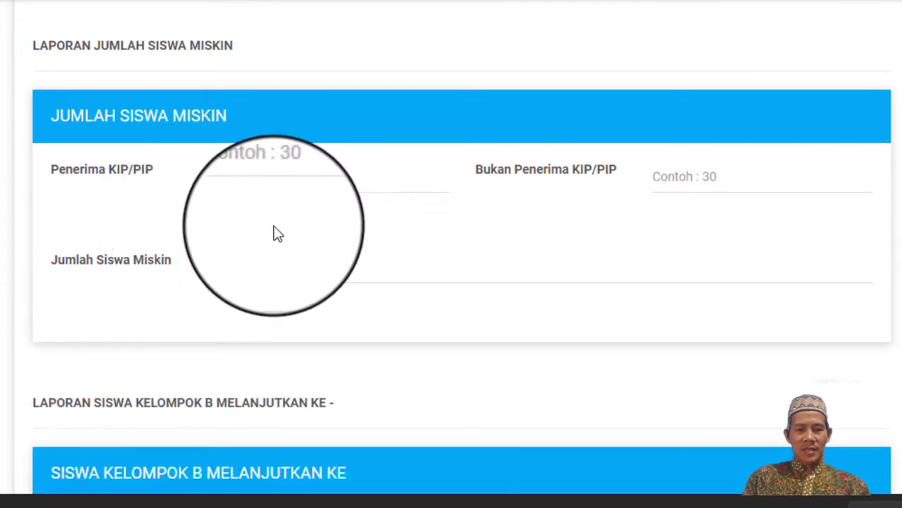
scroll(266, 246, "down", 1)
scroll(267, 253, "down", 1)
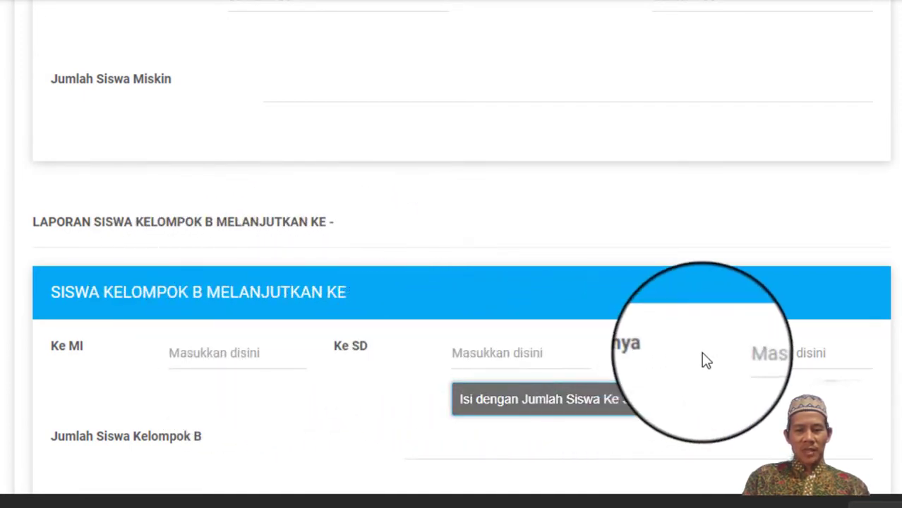
scroll(417, 307, "down", 3)
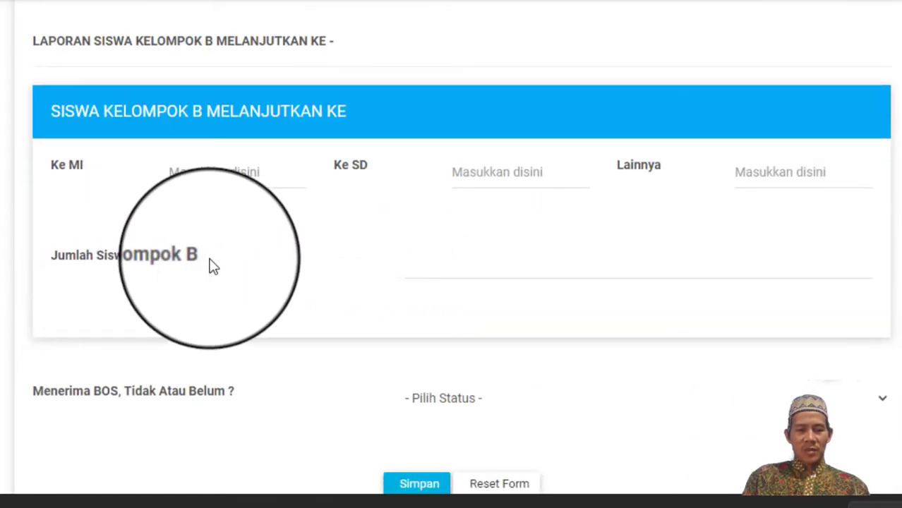
scroll(276, 272, "down", 1)
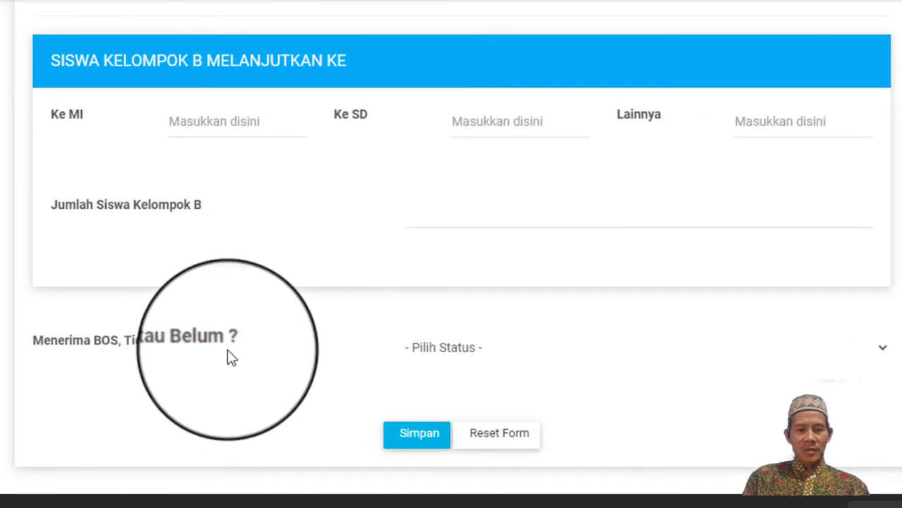
left_click(439, 353)
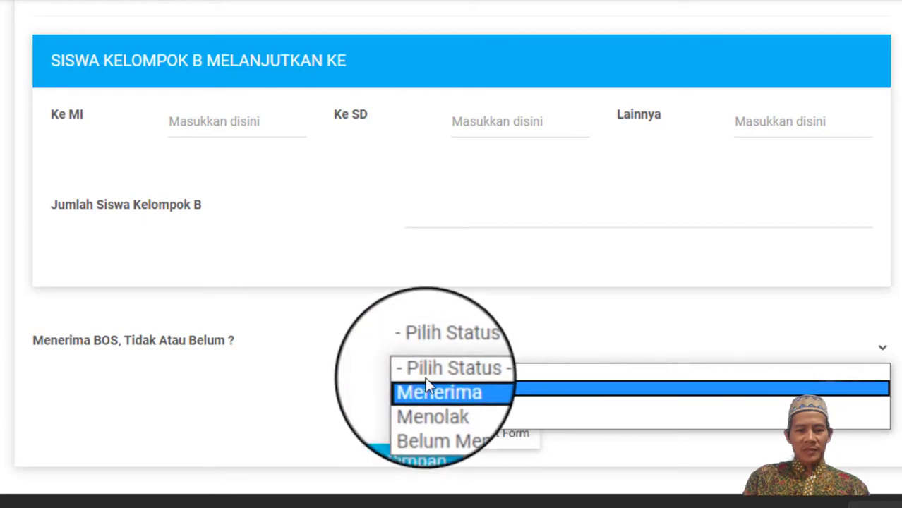
left_click(256, 268)
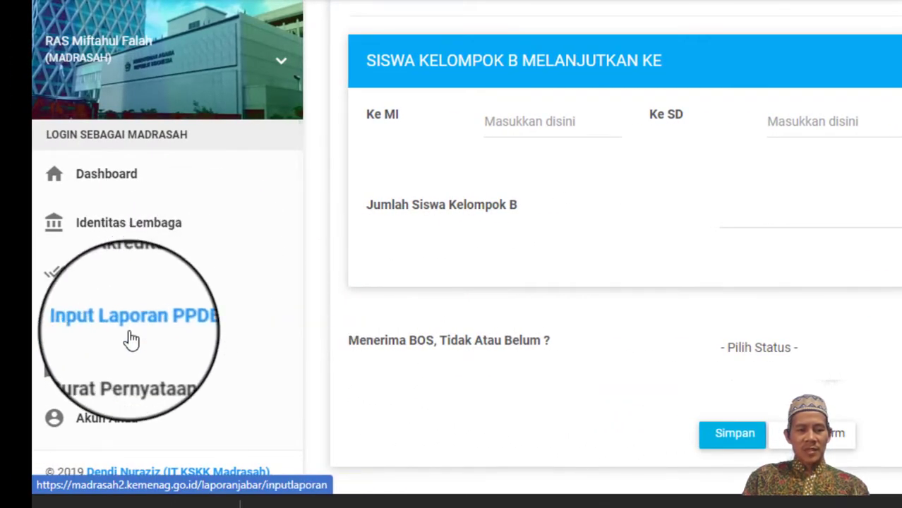
Step: Visit the Surat Pernyataan page, then switch to the Akun Anda account page
left_click(106, 374)
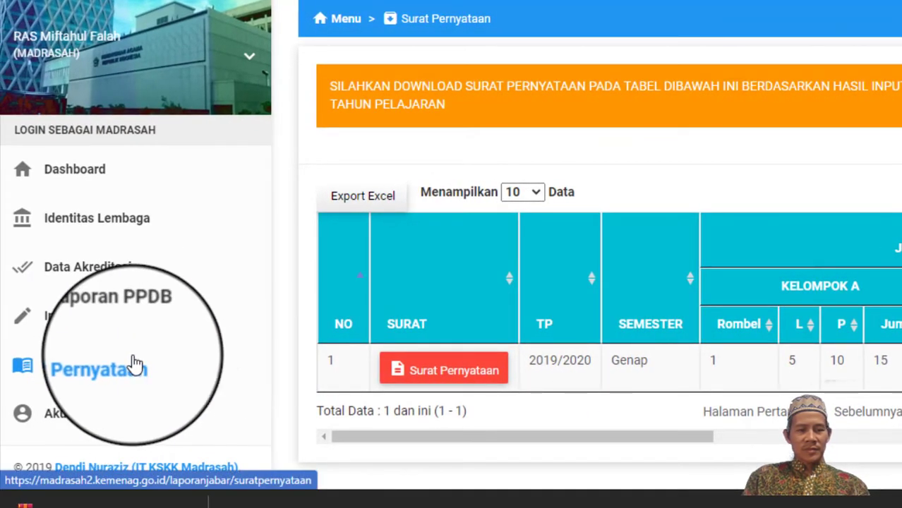
scroll(133, 363, "down", 1)
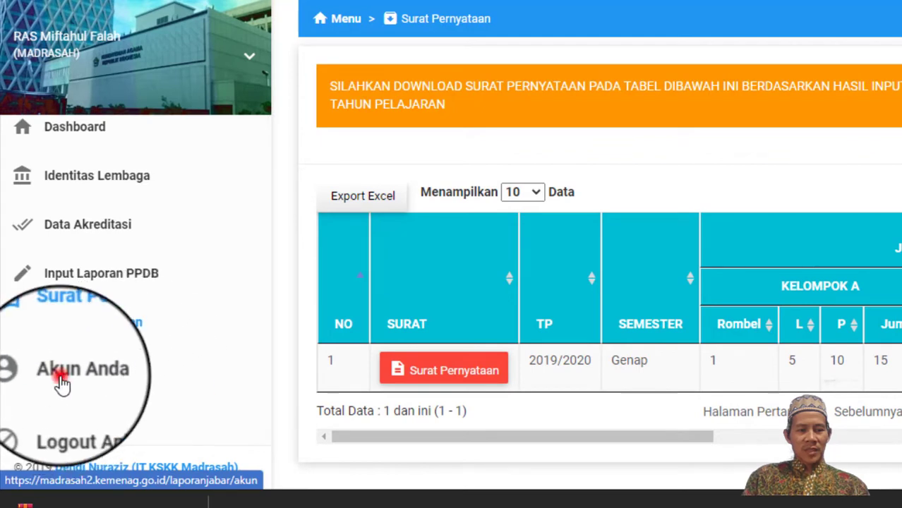
left_click(62, 382)
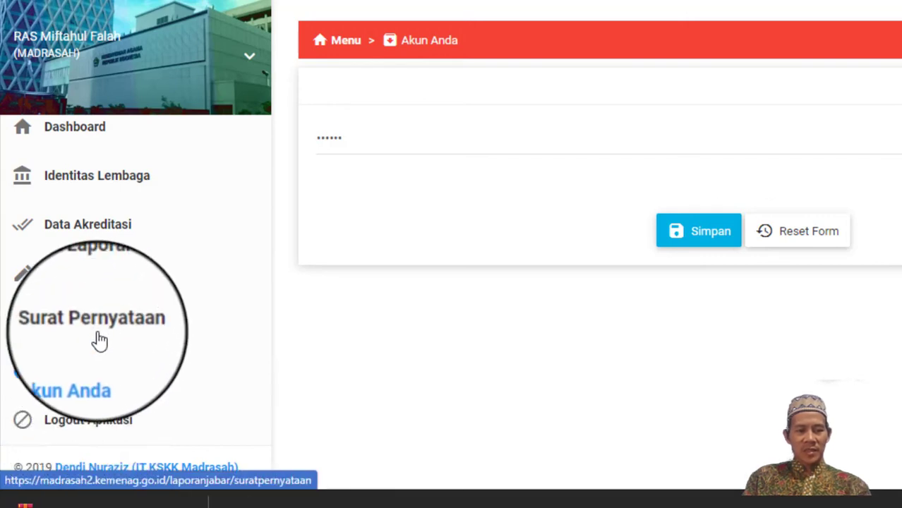
Step: Download the 2019/2020 Genap Surat Pernyataan as .docx and open it in Word
left_click(100, 334)
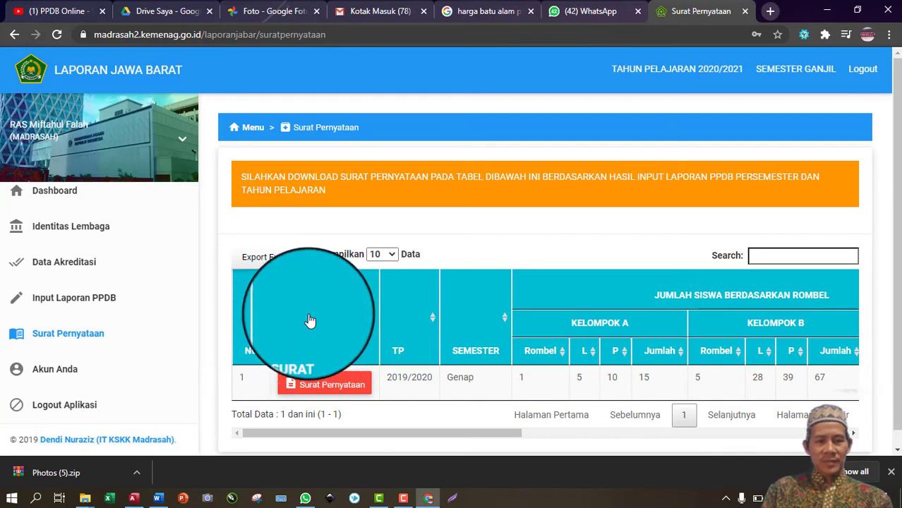
left_click(342, 385)
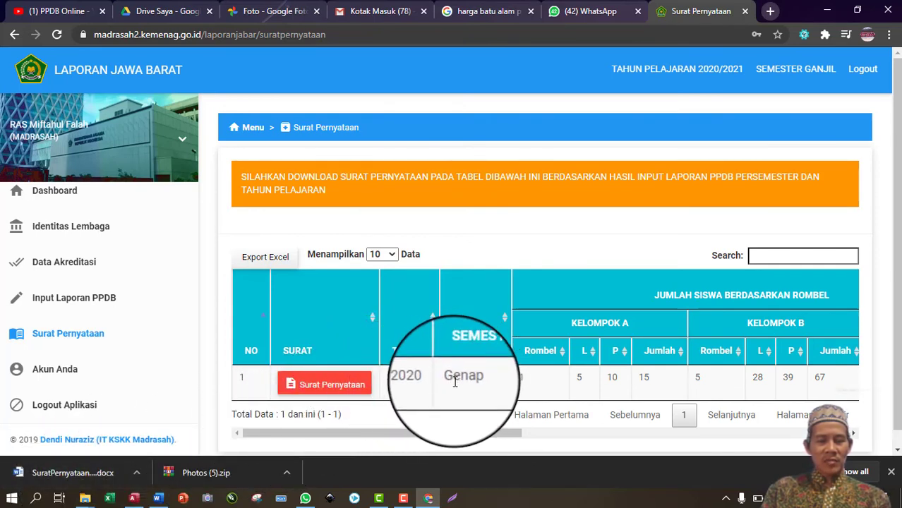
left_click(69, 478)
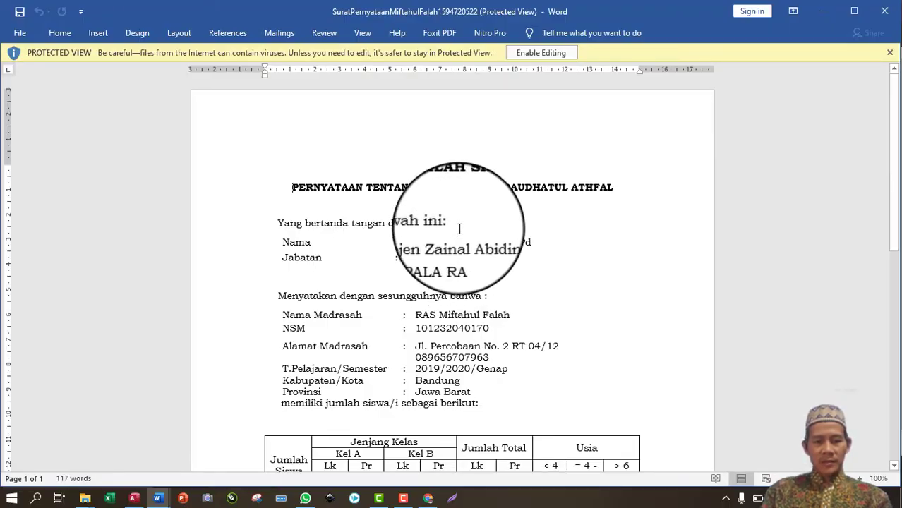
Step: Read through the statement letter in Word, then go back to the browser's Surat Pernyataan page
scroll(459, 228, "down", 1)
scroll(460, 228, "down", 2)
scroll(459, 228, "down", 2)
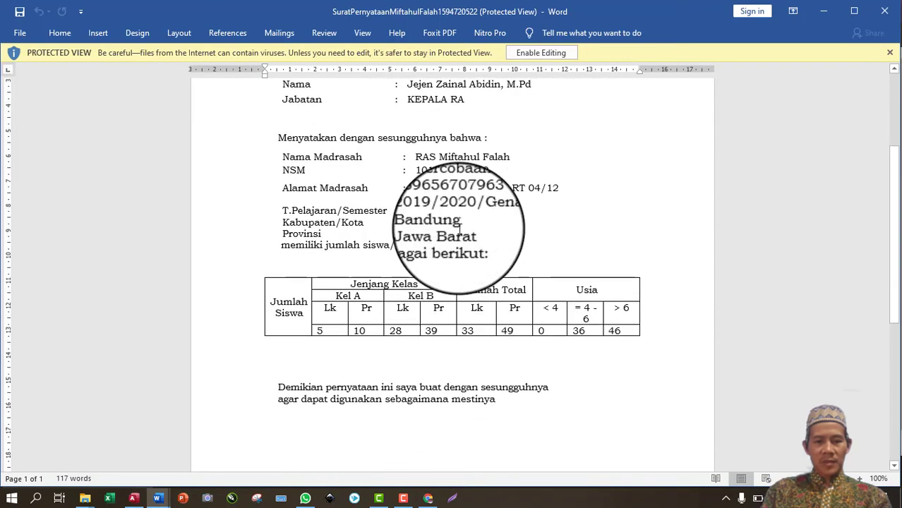
scroll(459, 228, "down", 2)
scroll(459, 228, "up", 3)
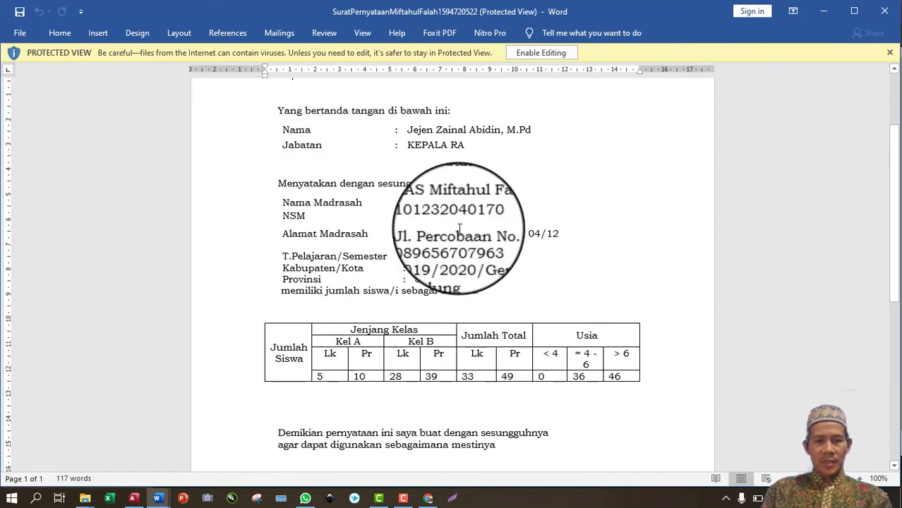
scroll(460, 228, "up", 3)
scroll(460, 228, "up", 1)
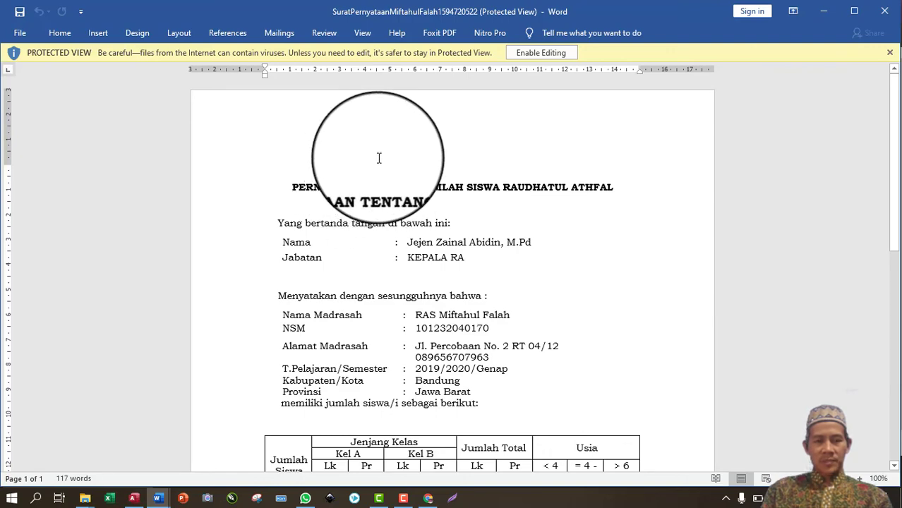
scroll(465, 297, "down", 5)
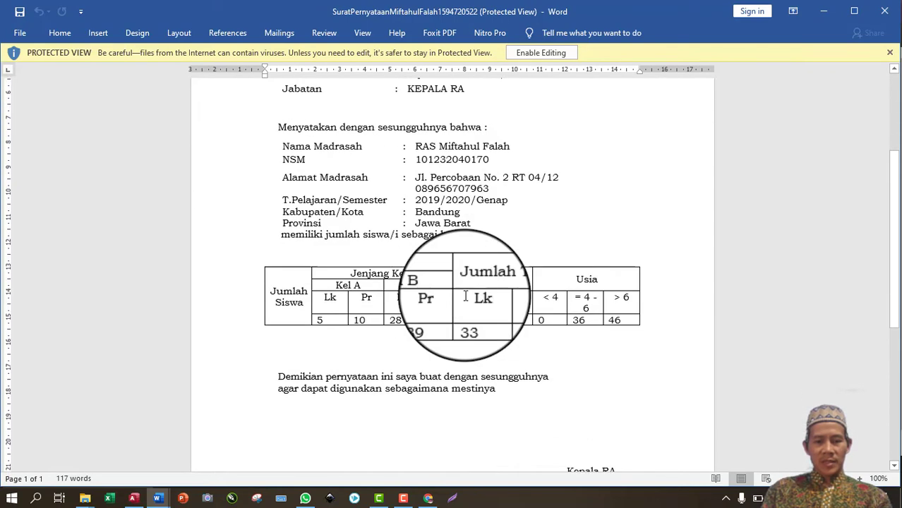
scroll(465, 296, "down", 5)
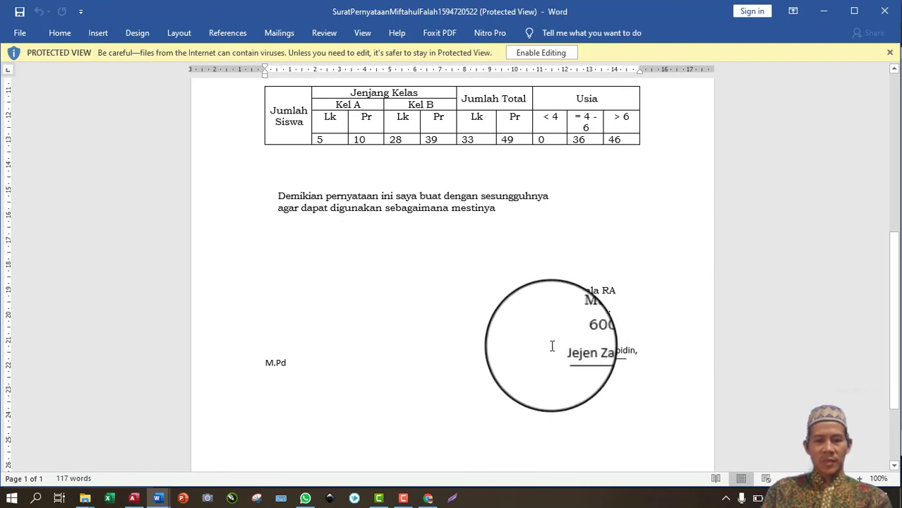
scroll(535, 201, "up", 4)
left_click(428, 498)
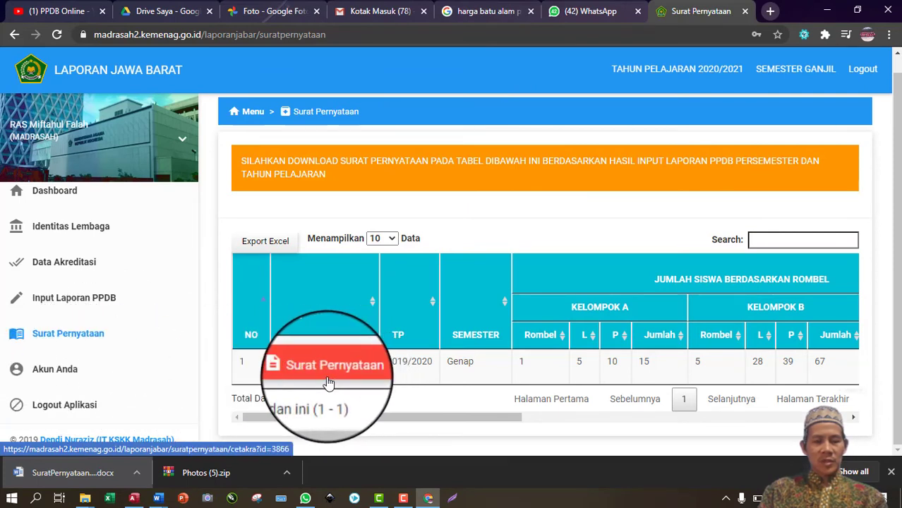
Step: Log out via Logout Aplikasi and confirm with OK in the Peringatan dialog
left_click(67, 407)
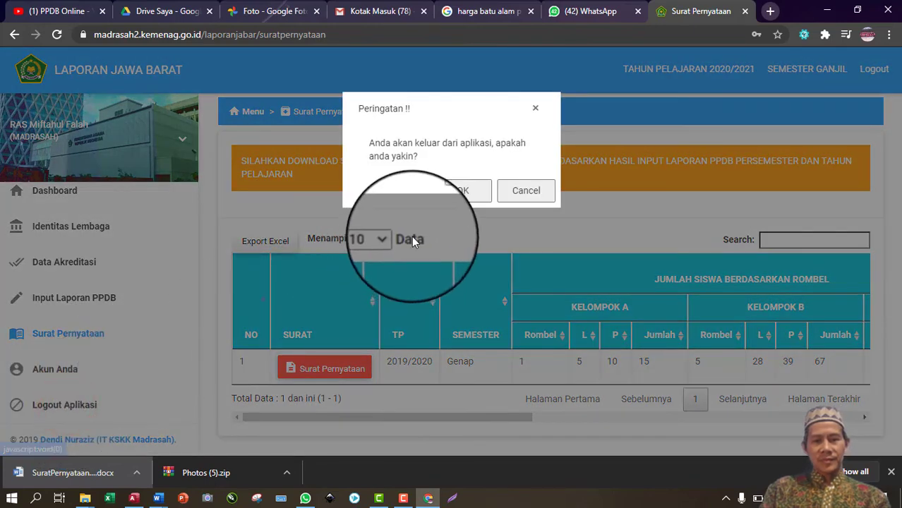
left_click(460, 192)
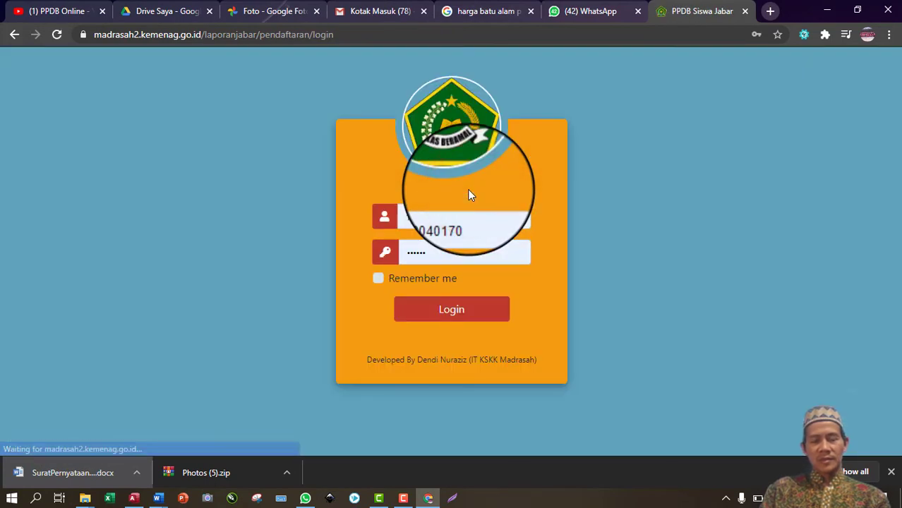